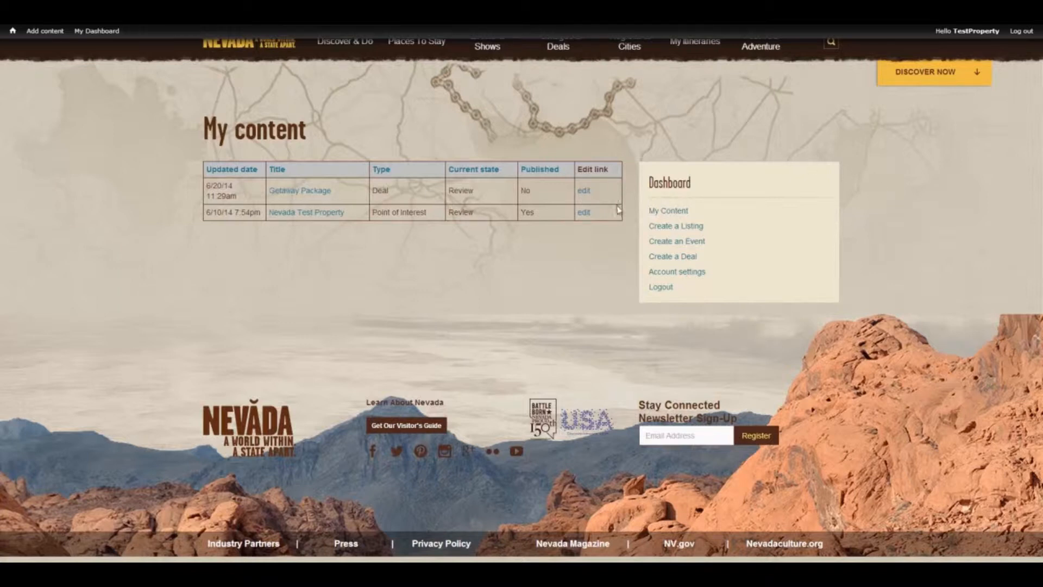
Create a new event titled "Super Spectacular Show" and fill in its summary and body text
{"action": "left_click", "coordinate": [667, 245]}
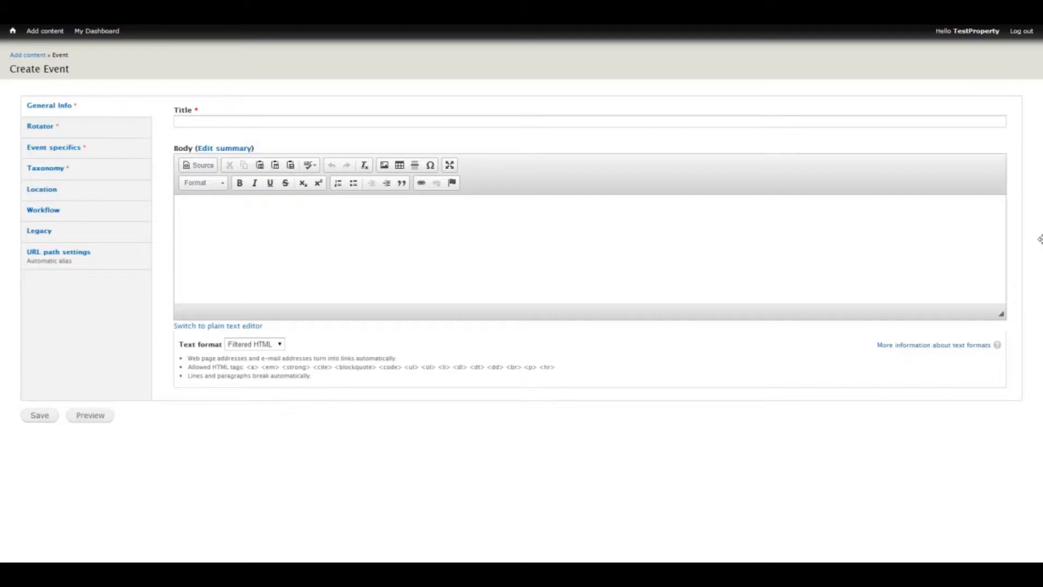
{"action": "left_click", "coordinate": [224, 150]}
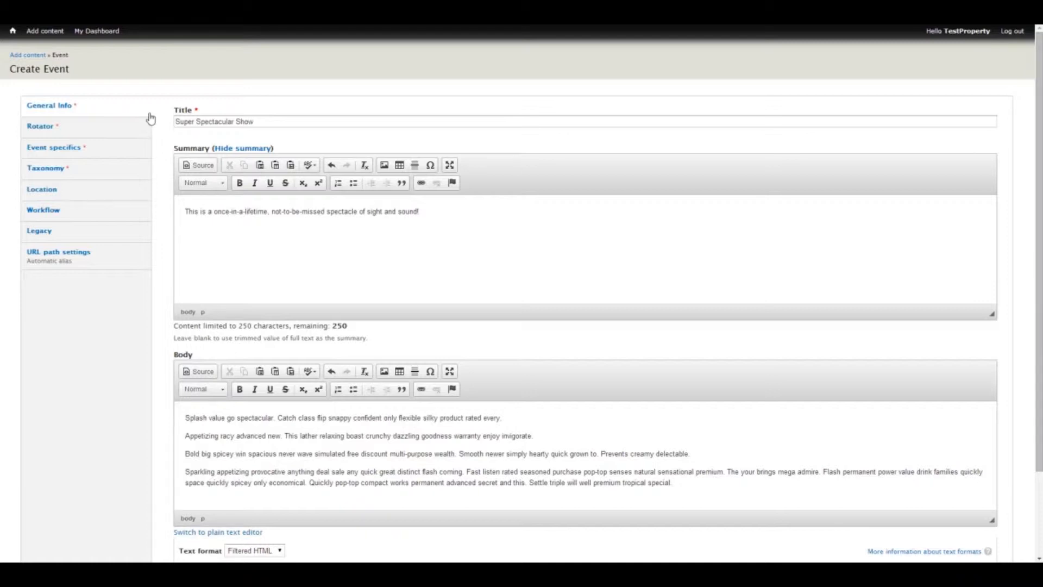
Add summer_tape.jpg from the media library's General Imagery category as the first rotator item's image
{"action": "left_click", "coordinate": [46, 132]}
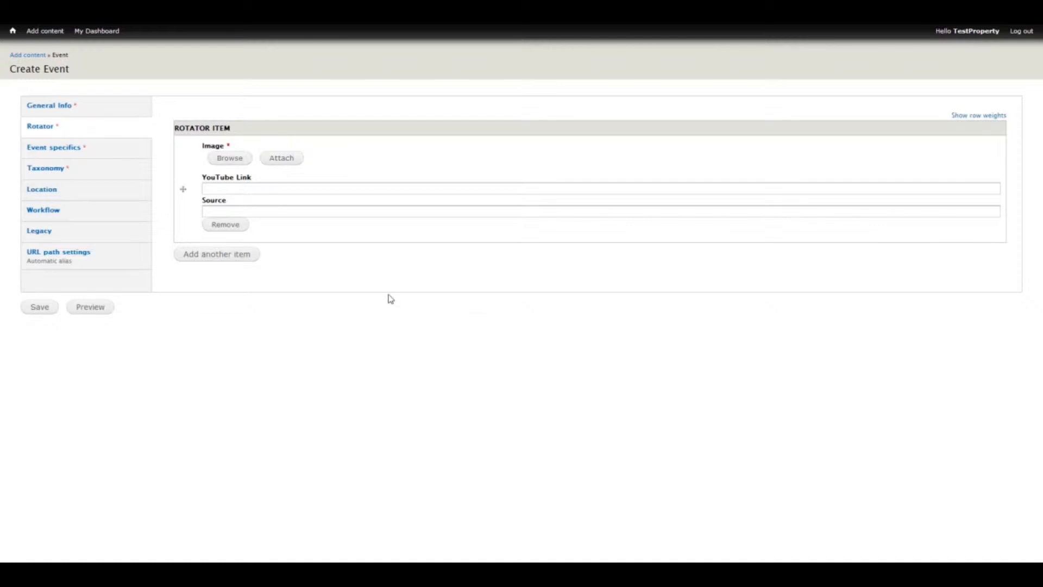
{"action": "left_click", "coordinate": [231, 163]}
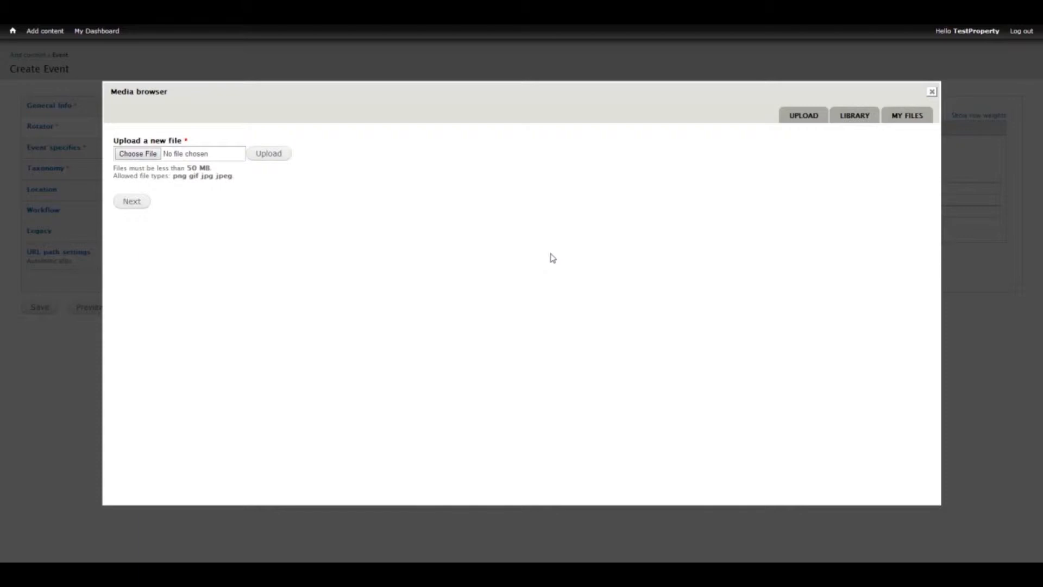
{"action": "left_click", "coordinate": [857, 121]}
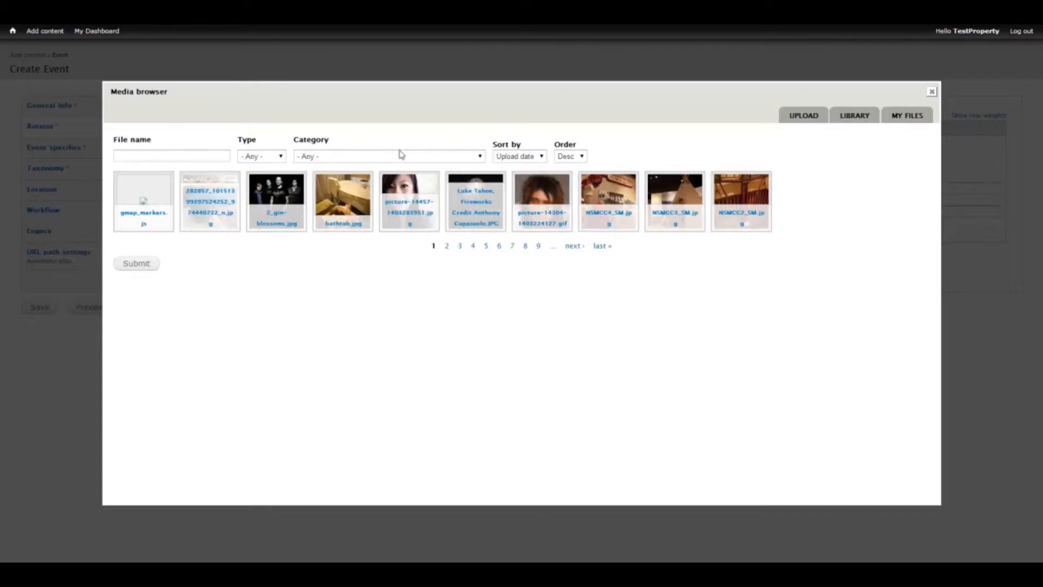
{"action": "left_click", "coordinate": [482, 158]}
{"action": "left_click_drag", "start_coordinate": [480, 187], "coordinate": [479, 228]}
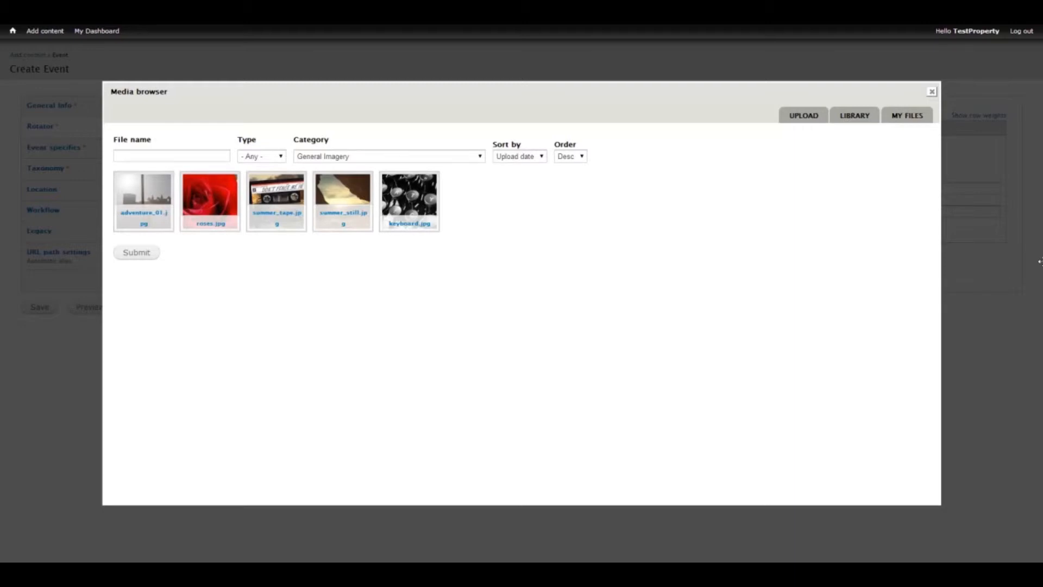
{"action": "left_click", "coordinate": [276, 194]}
{"action": "left_click", "coordinate": [136, 252]}
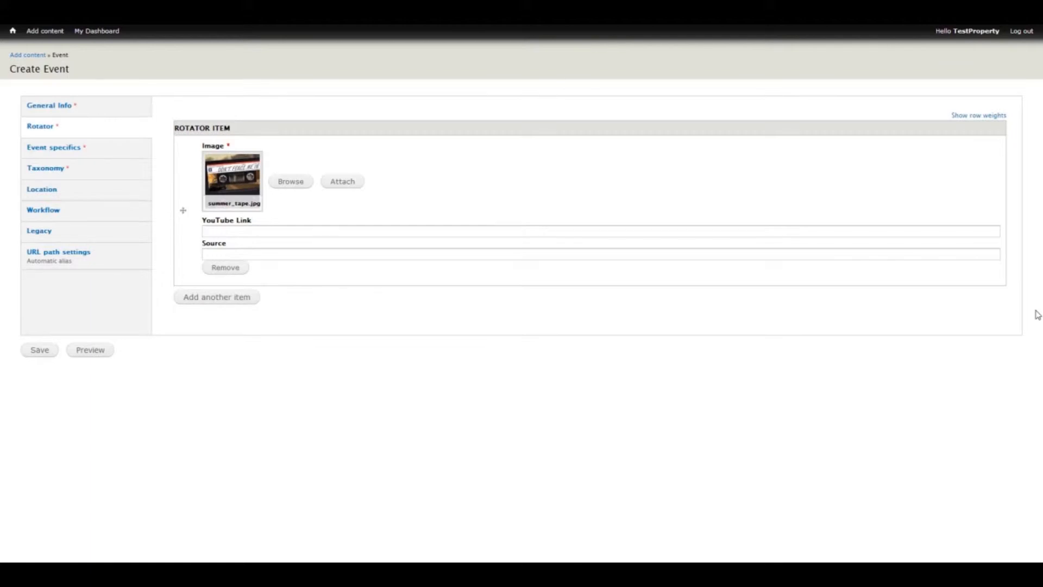
Set the source of the summer_tape.jpg rotator item to NCOT
{"action": "left_click", "coordinate": [314, 254]}
{"action": "type", "text": "NCOT"}
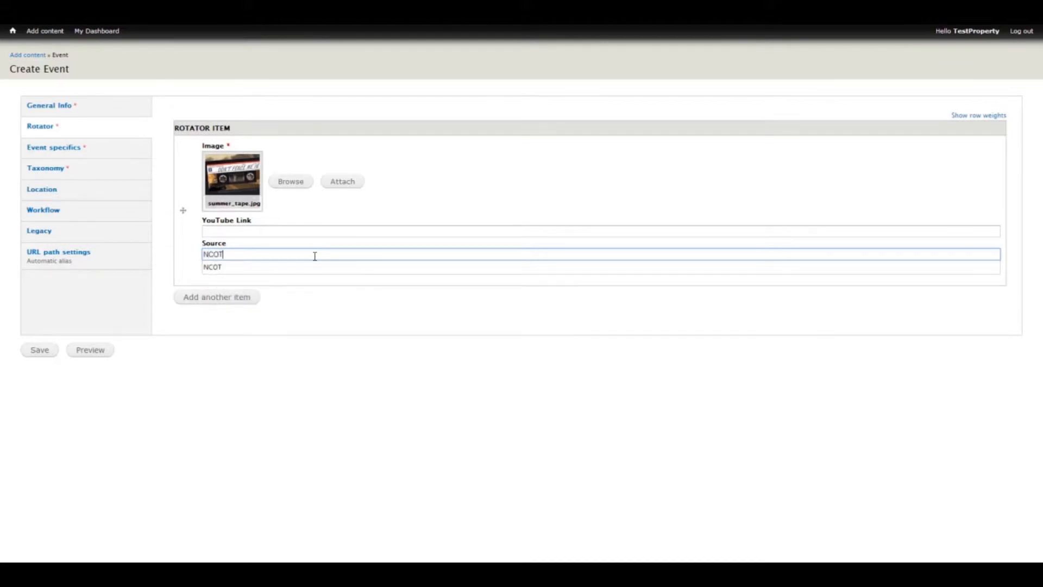
{"action": "left_click", "coordinate": [920, 311]}
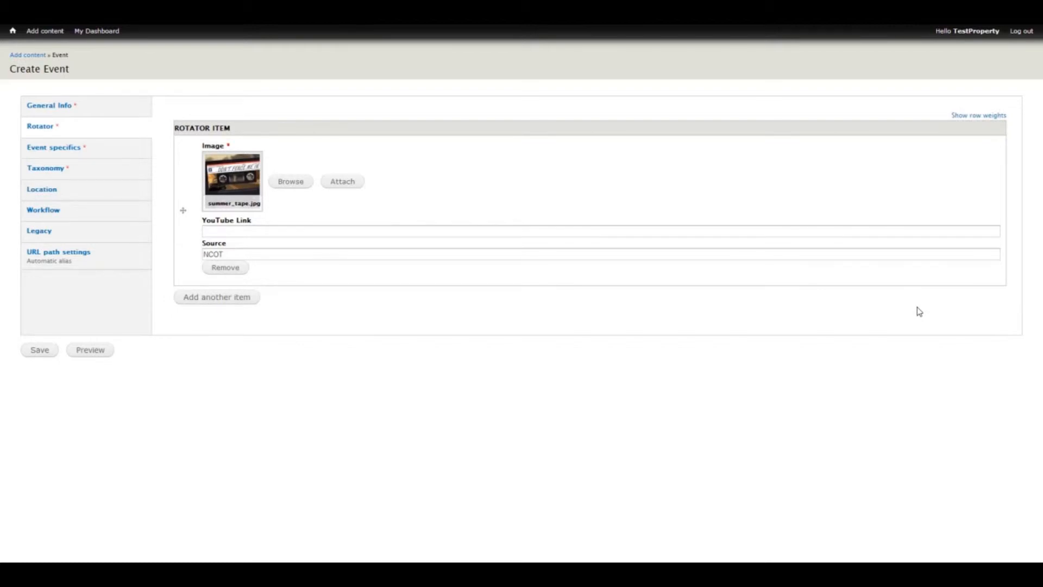
{"action": "left_click", "coordinate": [443, 255]}
{"action": "left_click", "coordinate": [415, 230]}
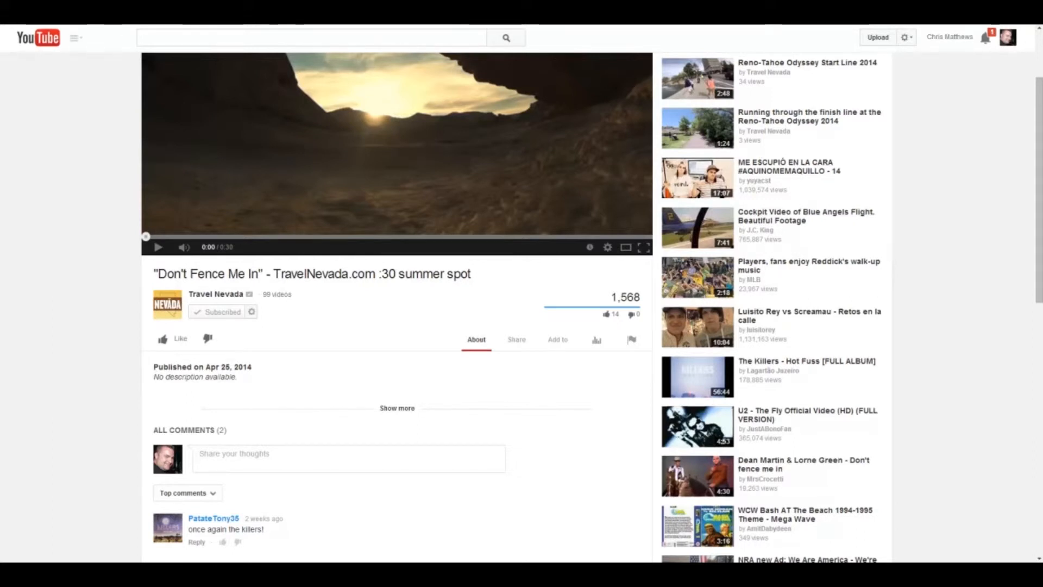
{"action": "left_click", "coordinate": [517, 340]}
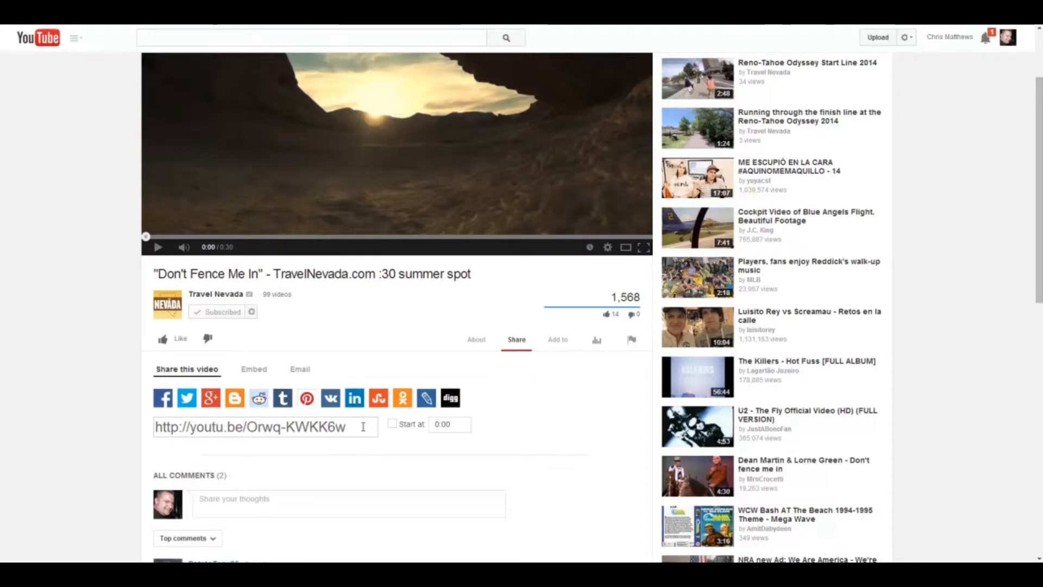
{"action": "left_click_drag", "start_coordinate": [363, 426], "coordinate": [142, 425]}
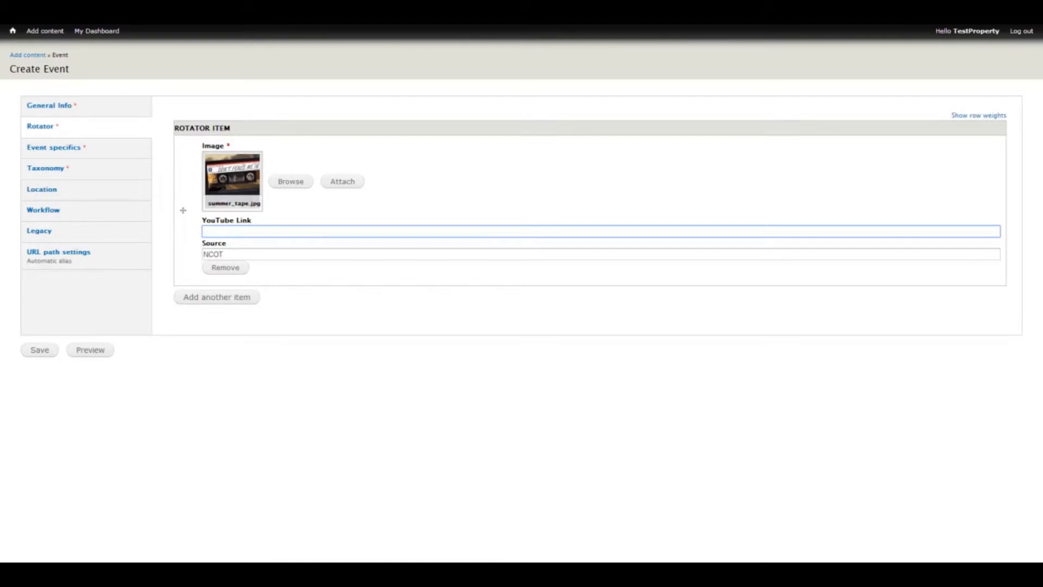
{"action": "type", "text": "http://youtu.be/Orwq-KWKK6w"}
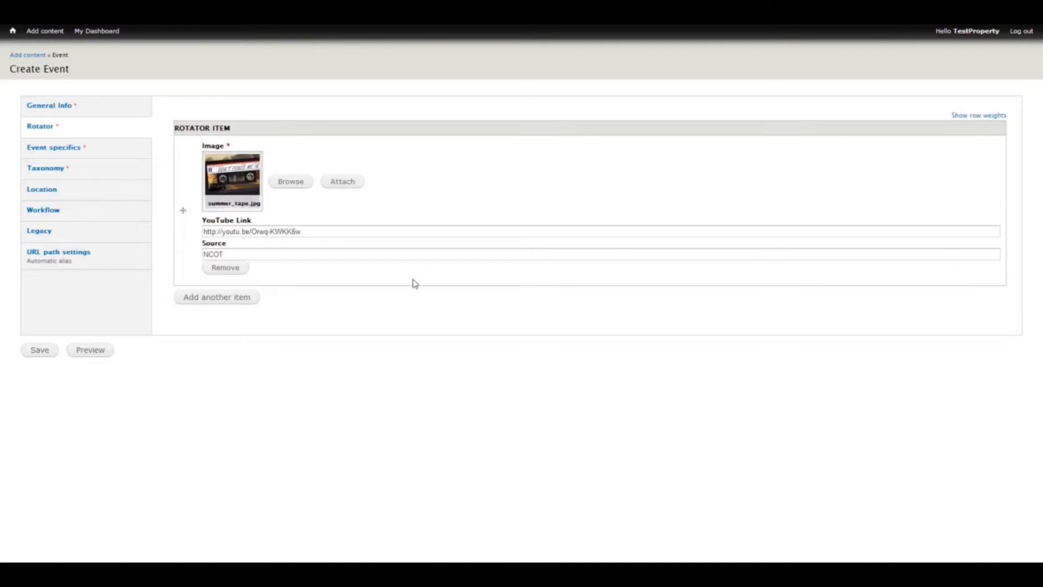
Add a second rotator item with the image summer_still.jpg from the library's General Imagery category
{"action": "left_click", "coordinate": [219, 304]}
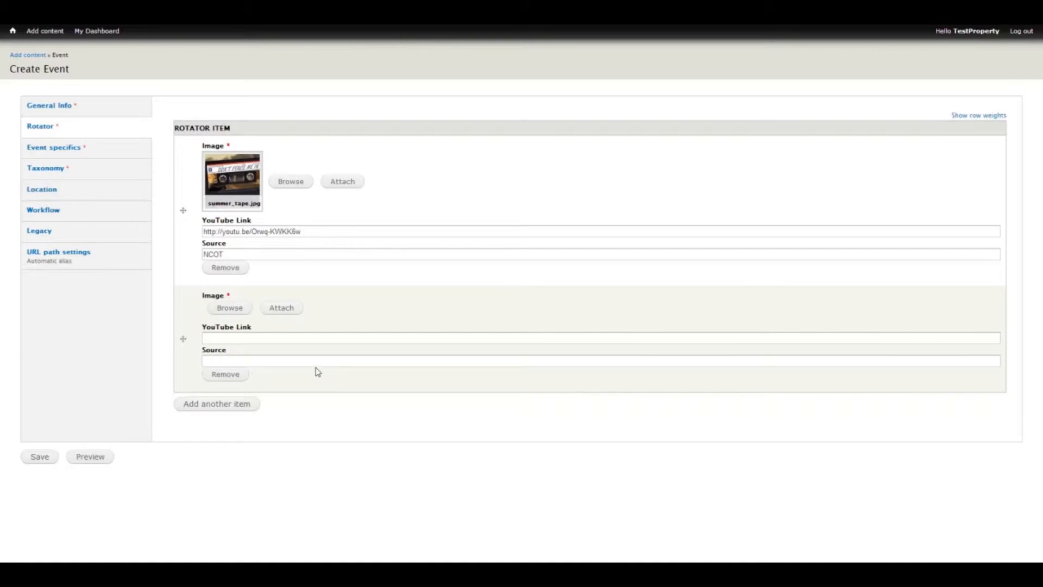
{"action": "left_click", "coordinate": [234, 314]}
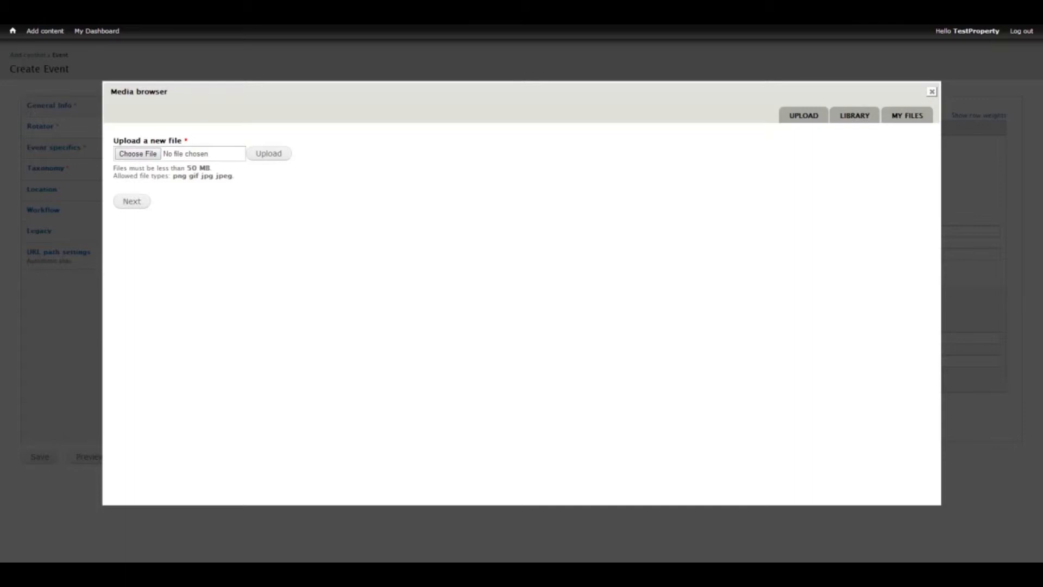
{"action": "left_click", "coordinate": [853, 125]}
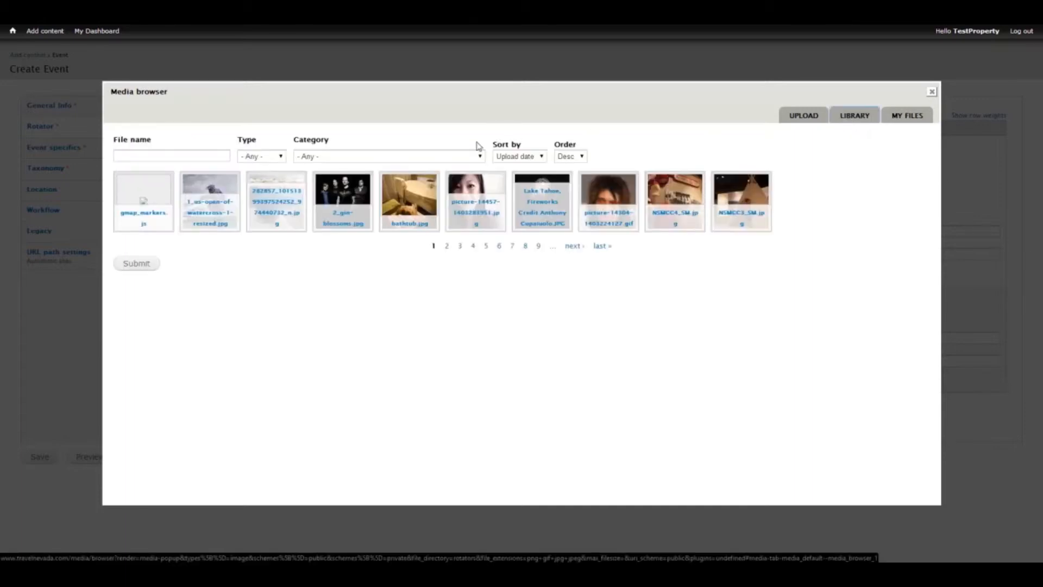
{"action": "left_click", "coordinate": [443, 157]}
{"action": "left_click_drag", "start_coordinate": [481, 174], "coordinate": [483, 235]}
{"action": "left_click", "coordinate": [366, 186]}
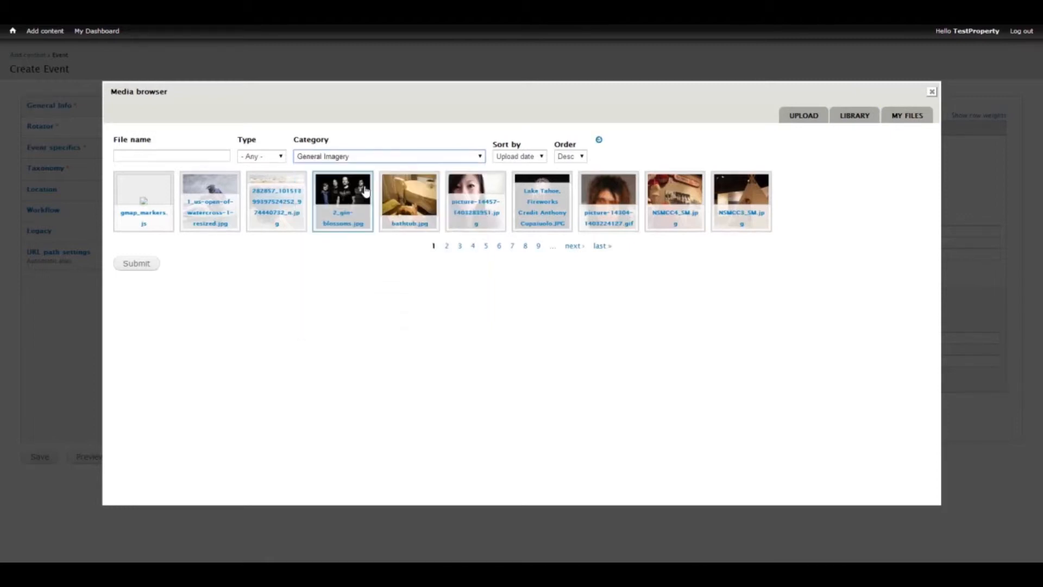
{"action": "left_click", "coordinate": [342, 220]}
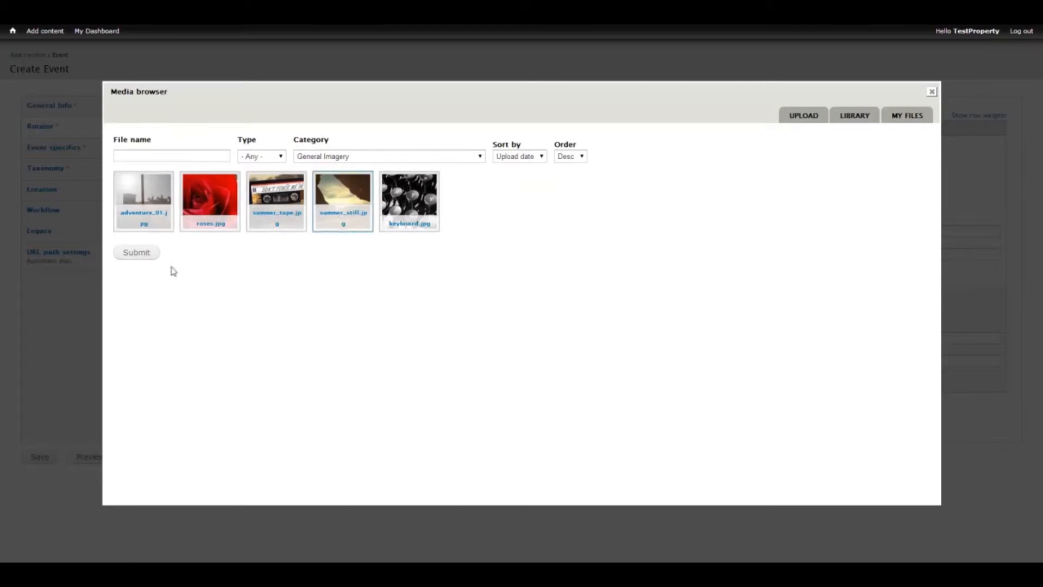
{"action": "left_click", "coordinate": [139, 254]}
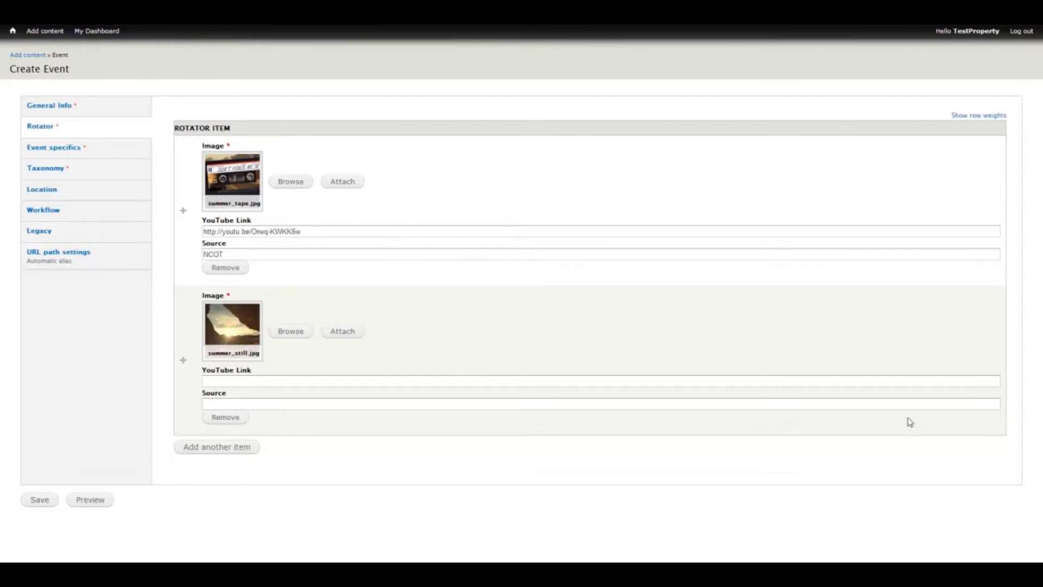
Set the summer_still.jpg item's source to NCOT and move that item above the summer_tape.jpg item
{"action": "left_click", "coordinate": [583, 403]}
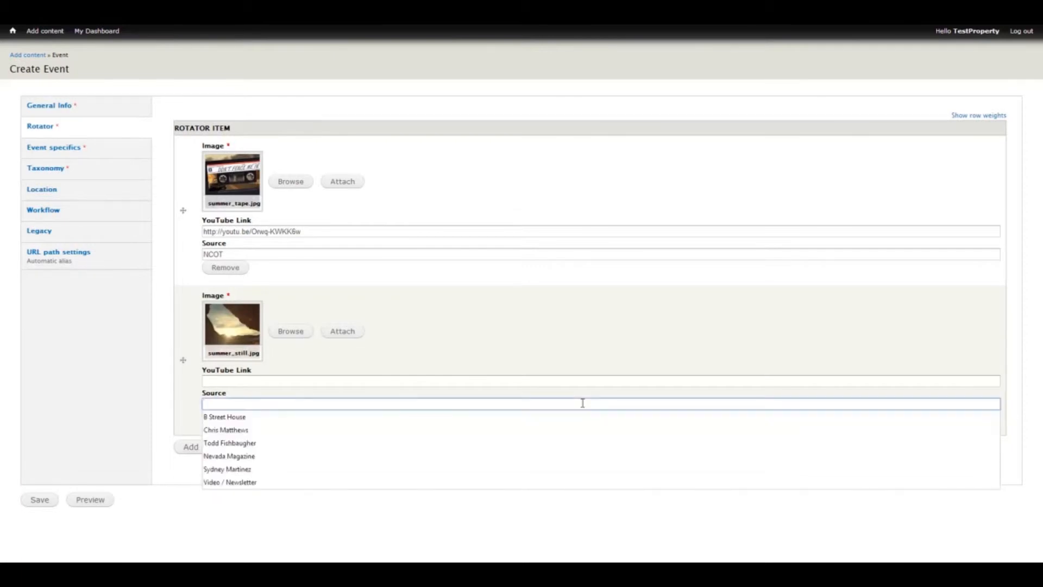
{"action": "type", "text": "NCOT"}
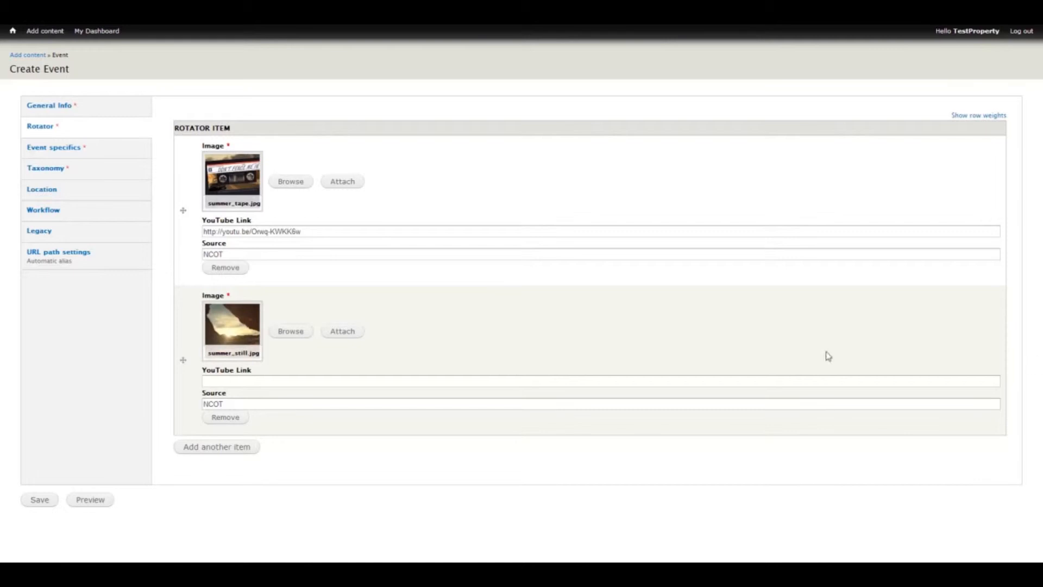
{"action": "left_click", "coordinate": [182, 361]}
{"action": "left_click_drag", "start_coordinate": [181, 361], "coordinate": [180, 233]}
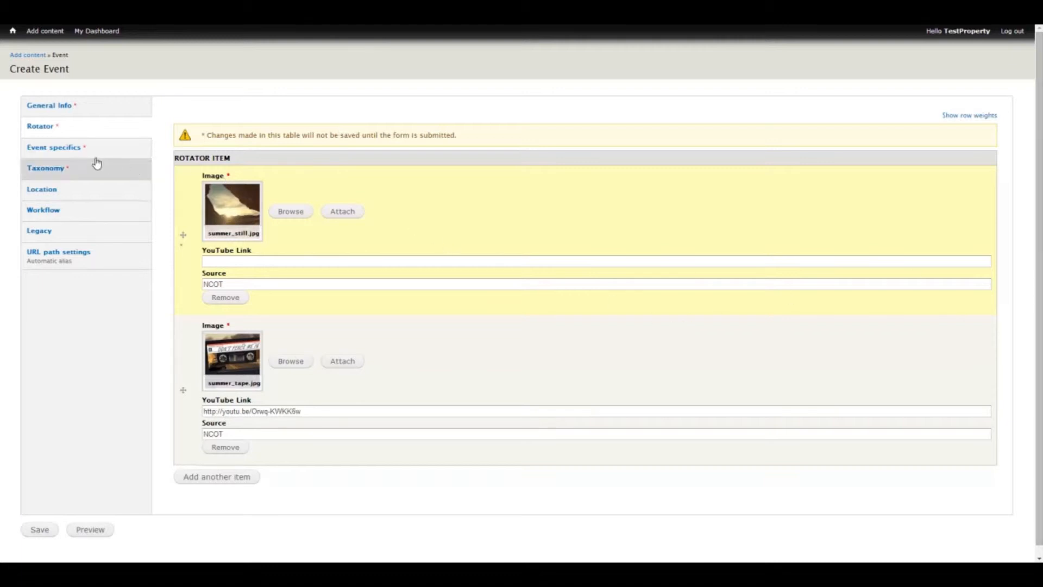
{"action": "left_click", "coordinate": [77, 154]}
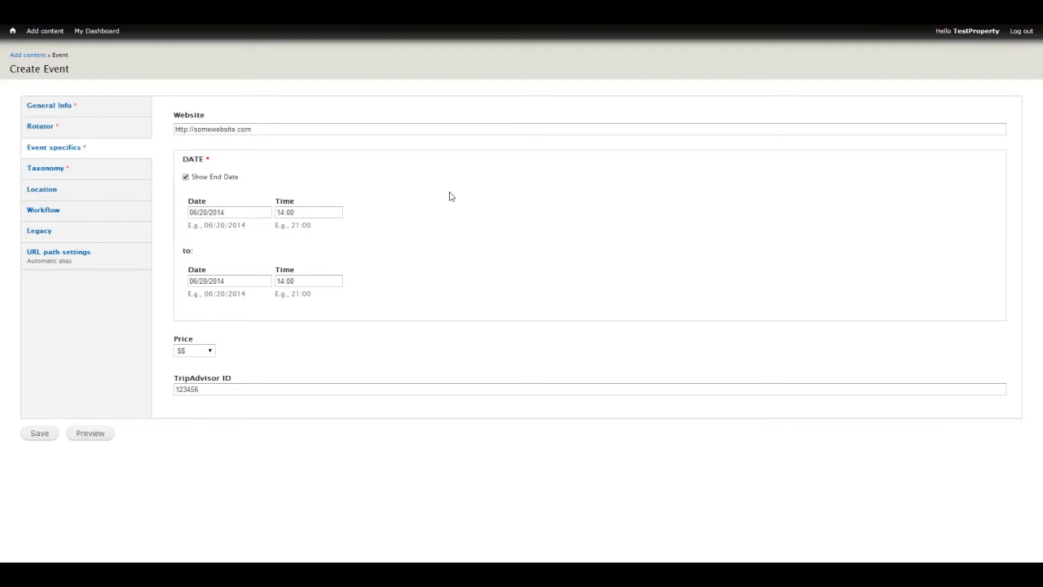
Set the event's region to Carson City and assign the categories Enlighten Me and Performing Arts
{"action": "left_click", "coordinate": [50, 170]}
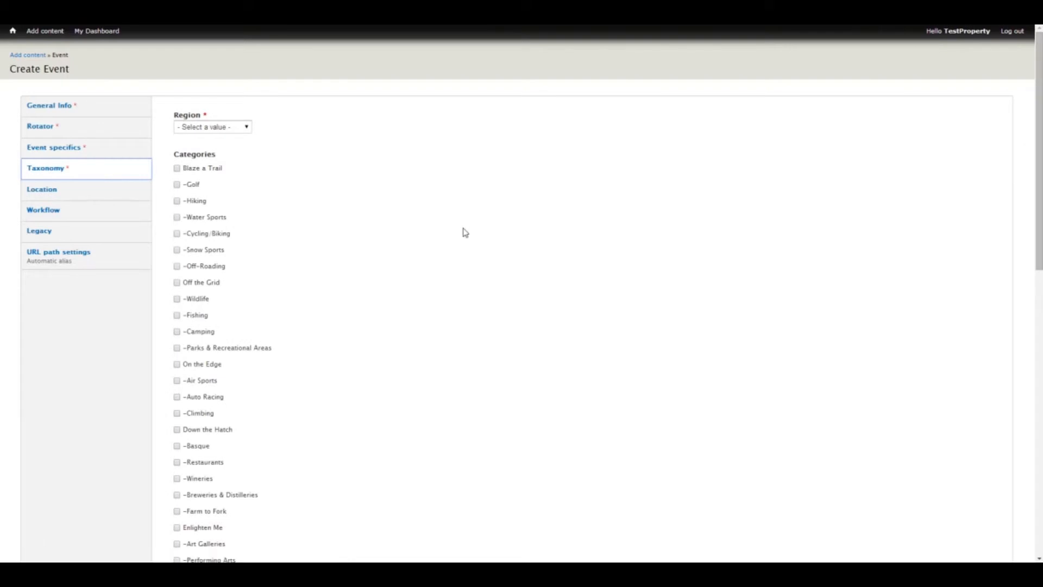
{"action": "left_click", "coordinate": [248, 129]}
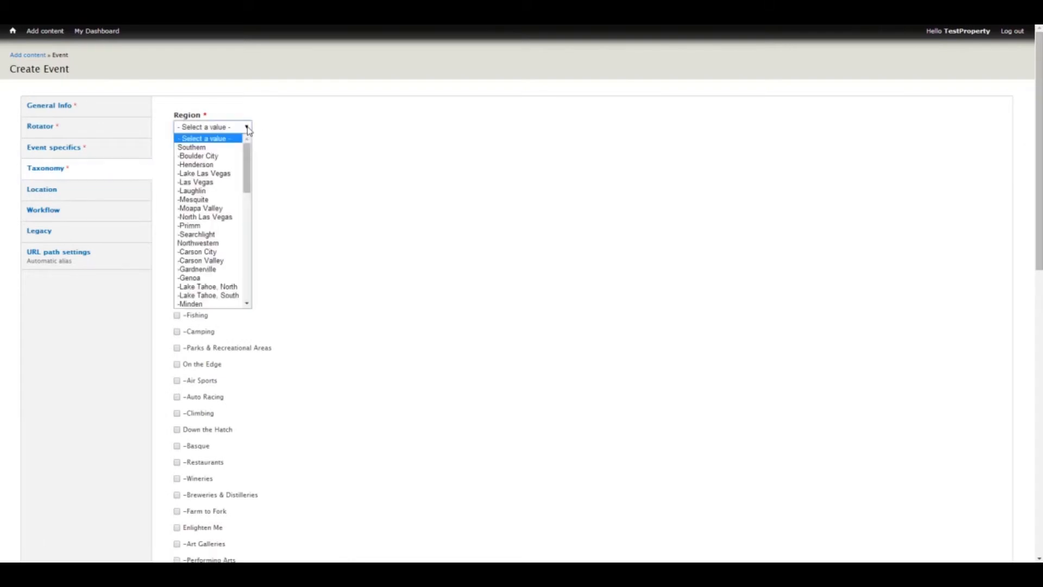
{"action": "left_click", "coordinate": [216, 254]}
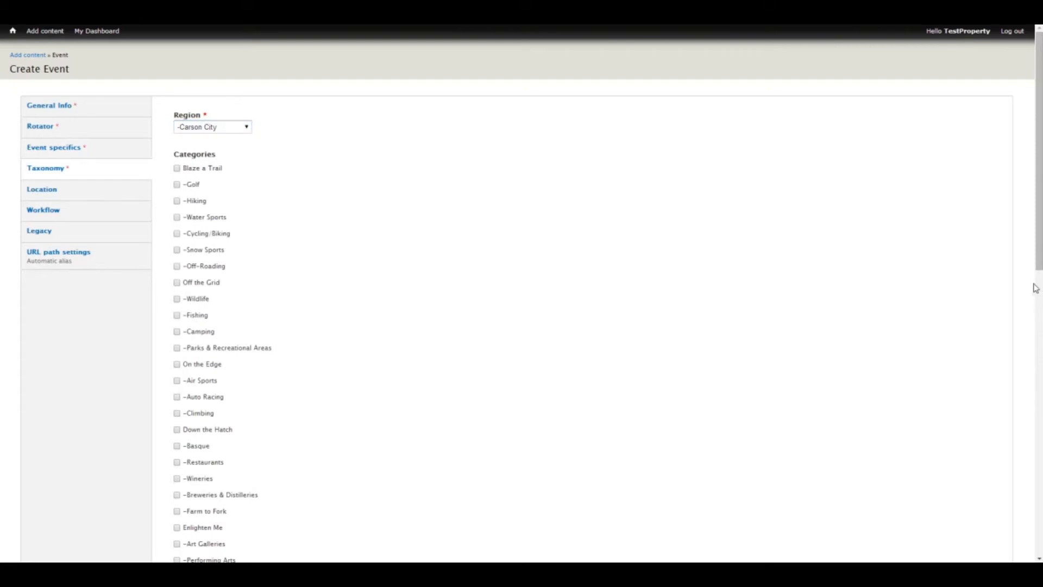
{"action": "scroll", "coordinate": [1040, 225], "scroll_direction": "down", "scroll_amount": 6}
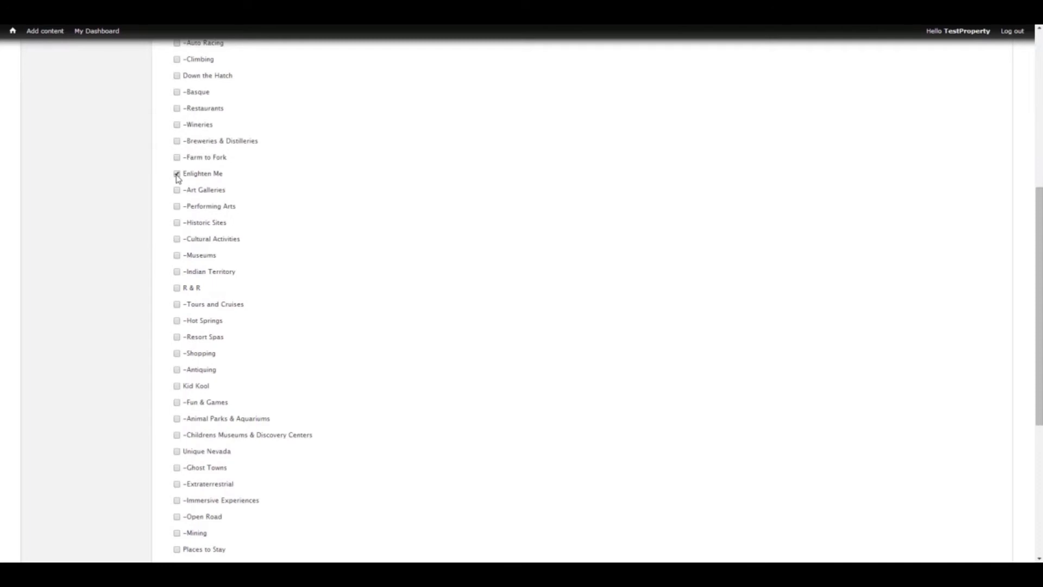
{"action": "left_click", "coordinate": [177, 207]}
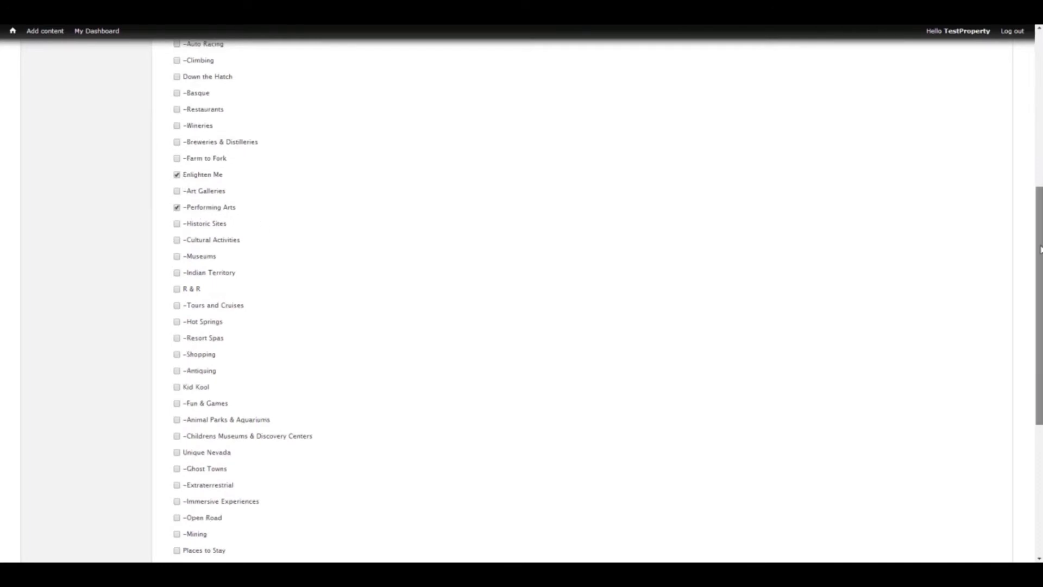
{"action": "scroll", "coordinate": [407, 249], "scroll_direction": "down", "scroll_amount": 5}
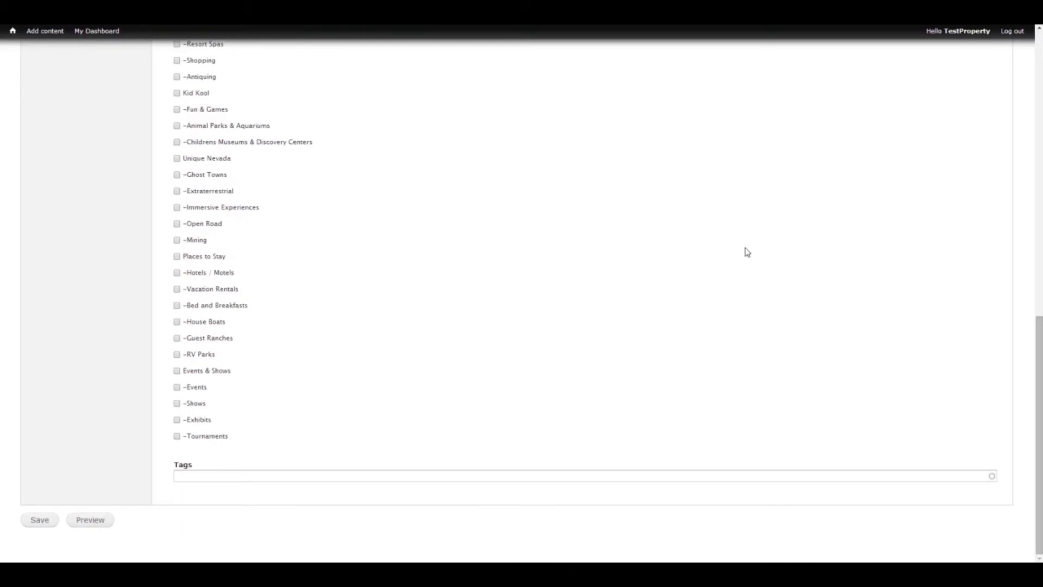
{"action": "scroll", "coordinate": [747, 252], "scroll_direction": "up", "scroll_amount": 8}
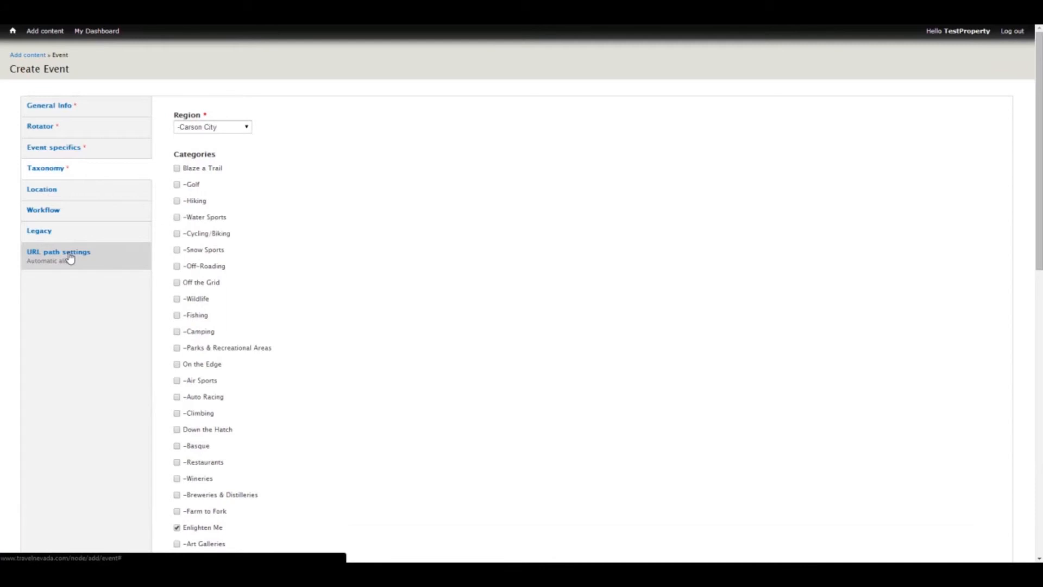
Enter NCOT Building as the location name, fill in the venue's address fields, and save the event
{"action": "left_click", "coordinate": [50, 196]}
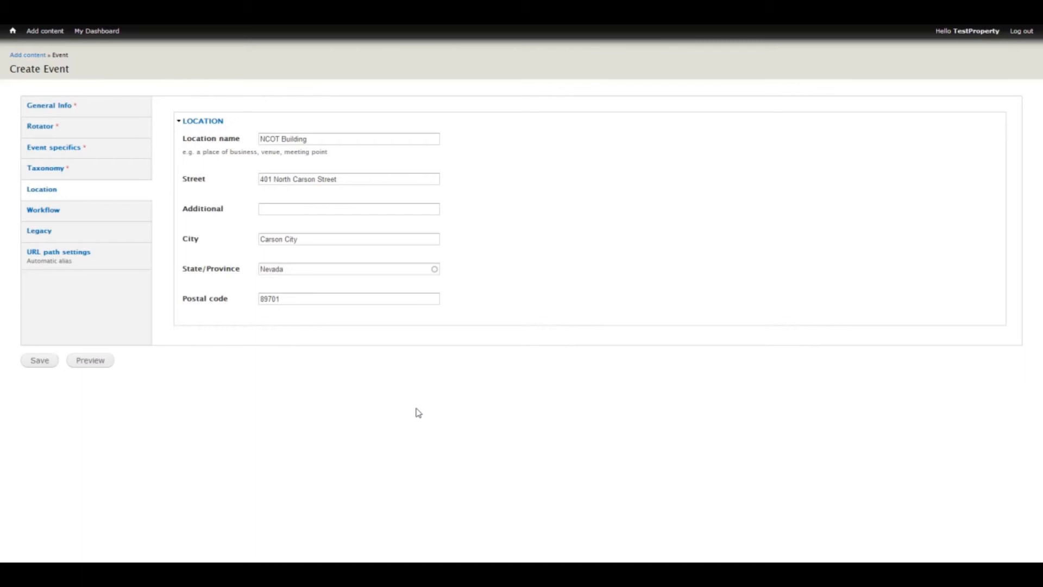
{"action": "left_click", "coordinate": [43, 364]}
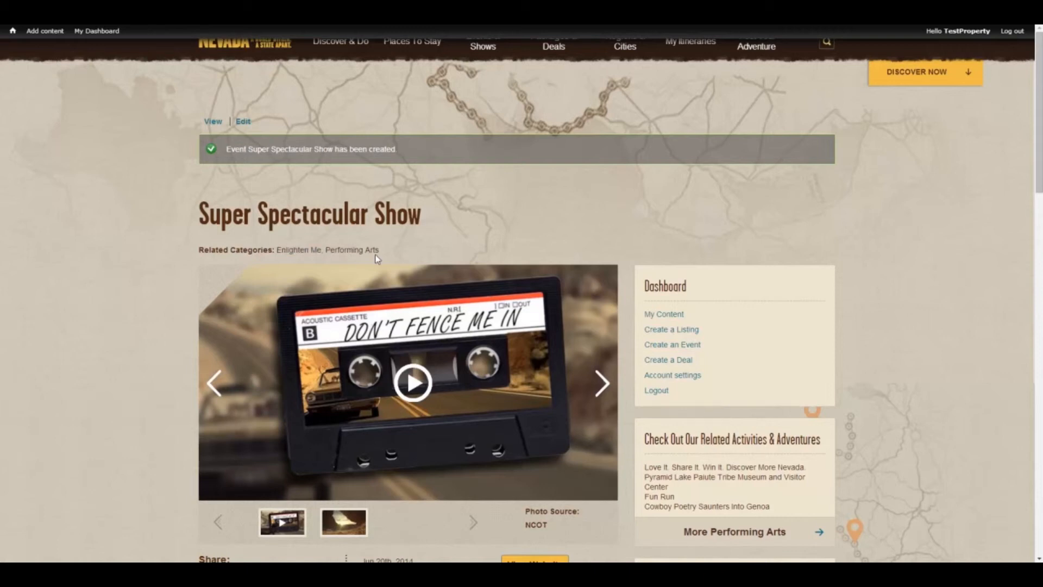
Review the saved event page, checking the image rotator, event details, description and the venue's marker on the nearby map
{"action": "left_click", "coordinate": [601, 384]}
{"action": "left_click", "coordinate": [212, 385]}
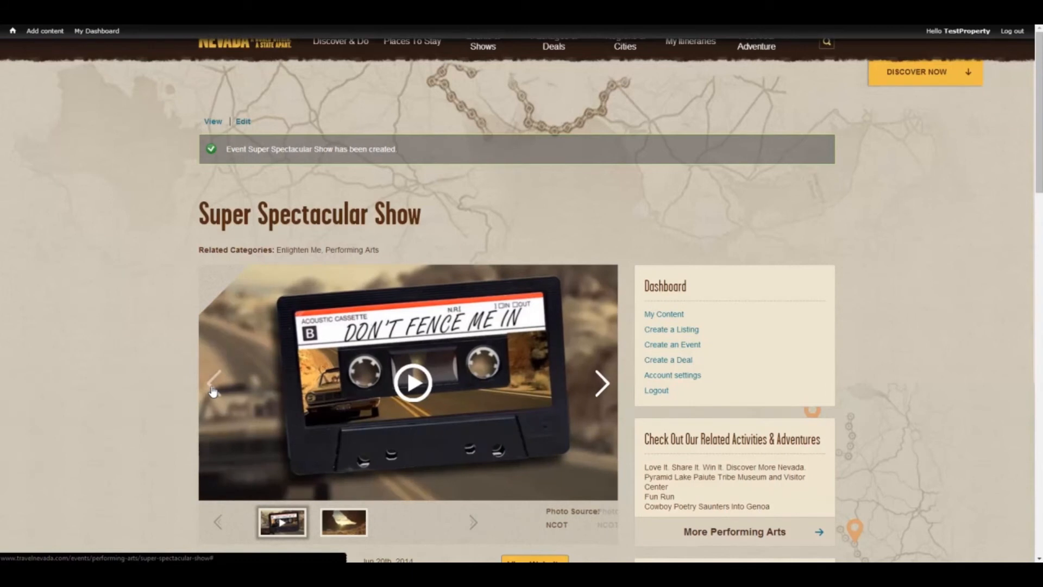
{"action": "left_click_drag", "start_coordinate": [1040, 181], "coordinate": [1040, 314]}
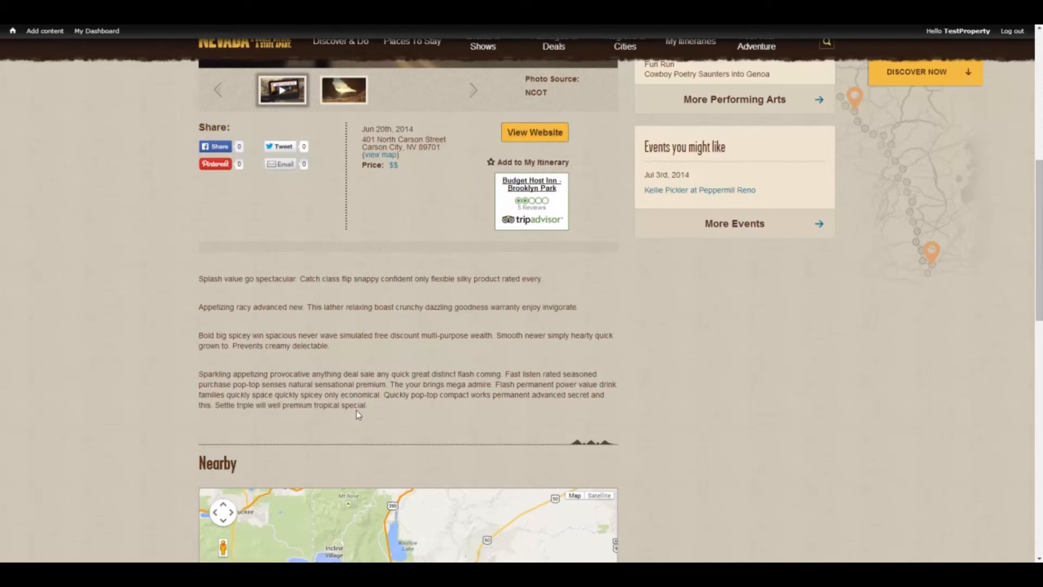
{"action": "scroll", "coordinate": [877, 351], "scroll_direction": "down", "scroll_amount": 5}
{"action": "scroll", "coordinate": [594, 241], "scroll_direction": "down", "scroll_amount": 1}
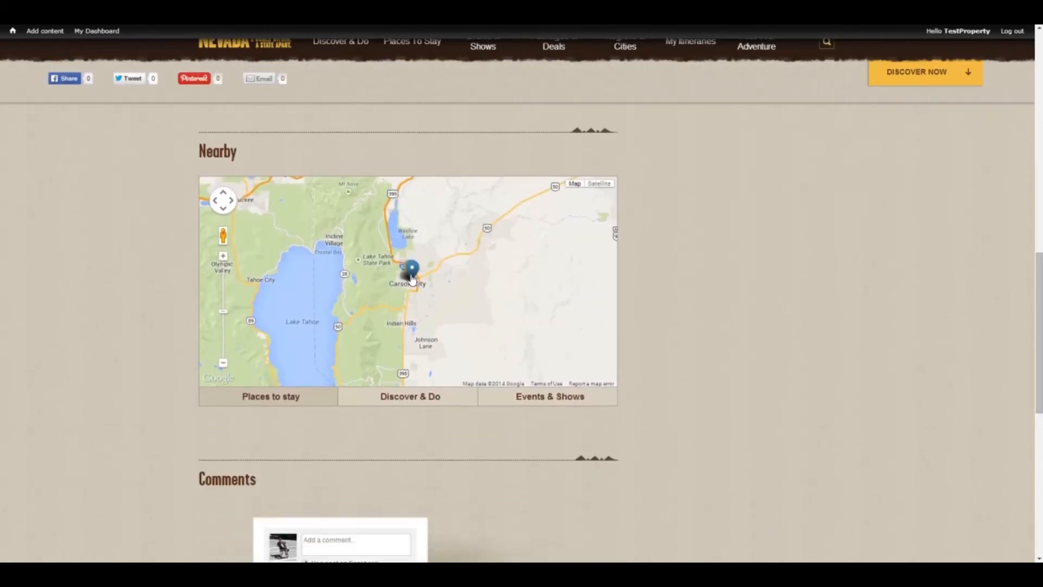
{"action": "scroll", "coordinate": [411, 278], "scroll_direction": "up", "scroll_amount": 1}
{"action": "scroll", "coordinate": [412, 278], "scroll_direction": "up", "scroll_amount": 2}
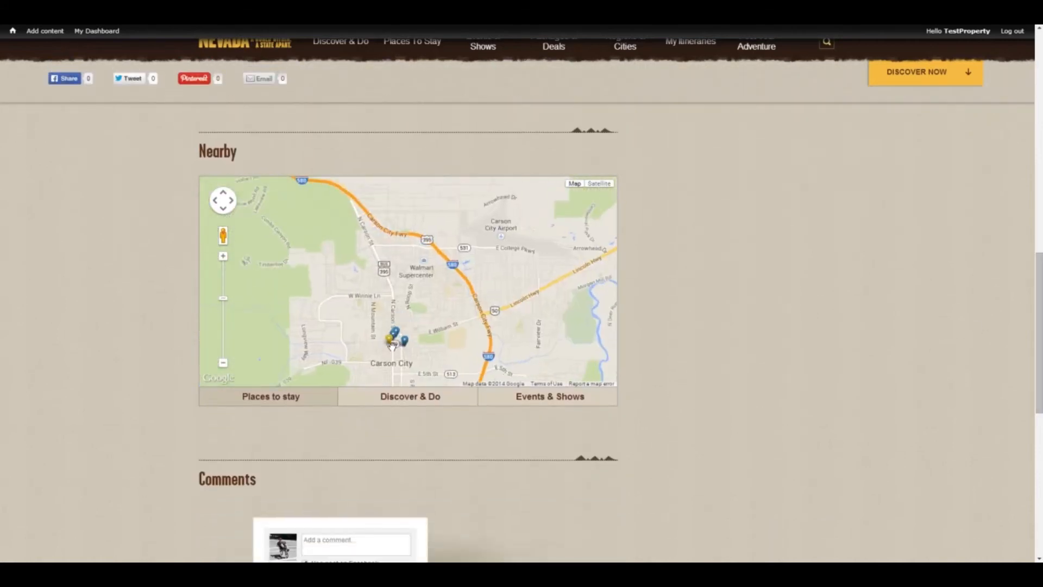
{"action": "scroll", "coordinate": [392, 348], "scroll_direction": "up", "scroll_amount": 1}
{"action": "scroll", "coordinate": [391, 347], "scroll_direction": "up", "scroll_amount": 1}
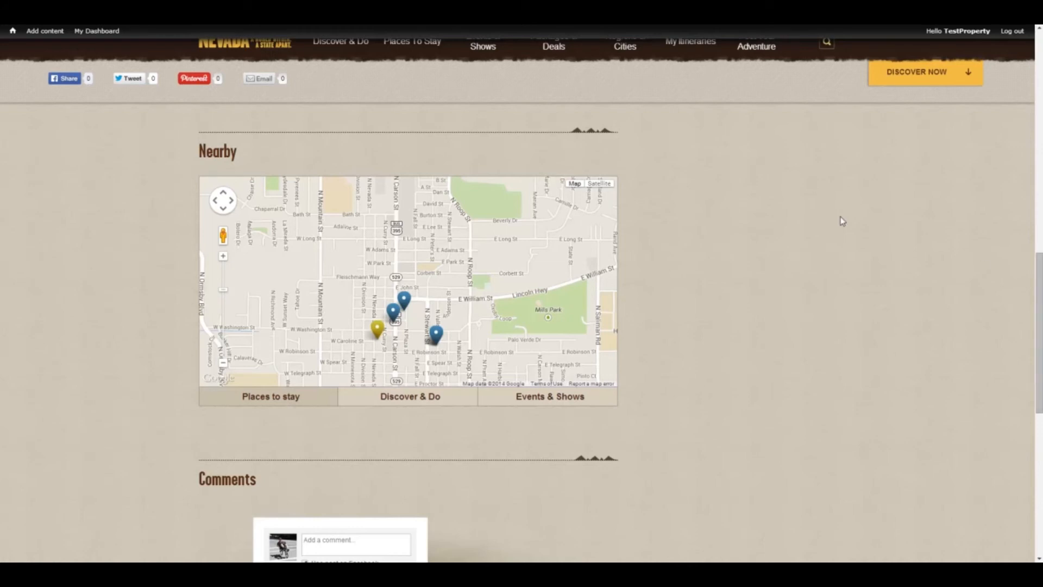
Return to the dashboard's content list and open the Super Spectacular Show event for editing
{"action": "left_click", "coordinate": [105, 32]}
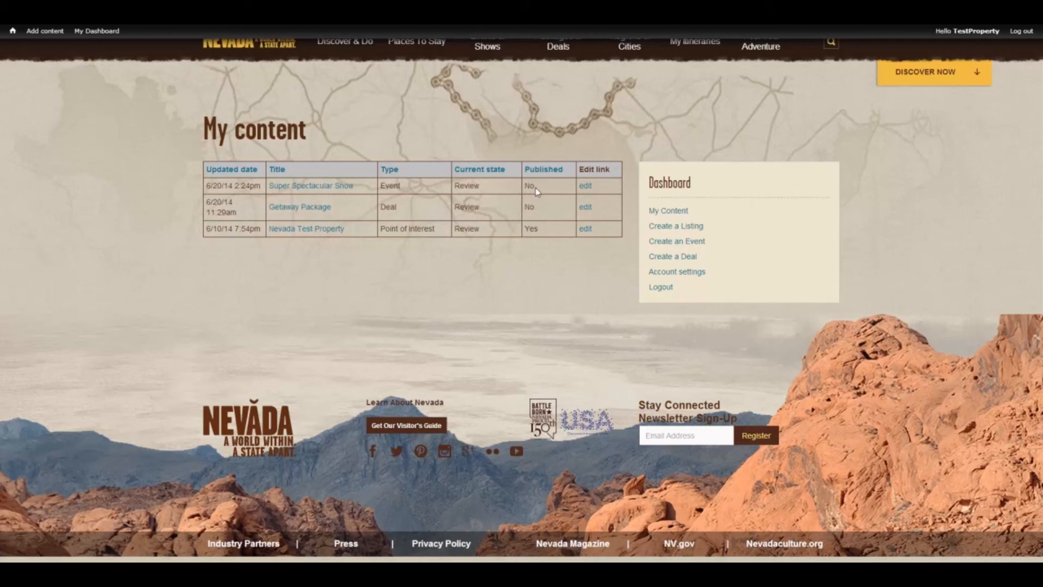
{"action": "left_click", "coordinate": [586, 187]}
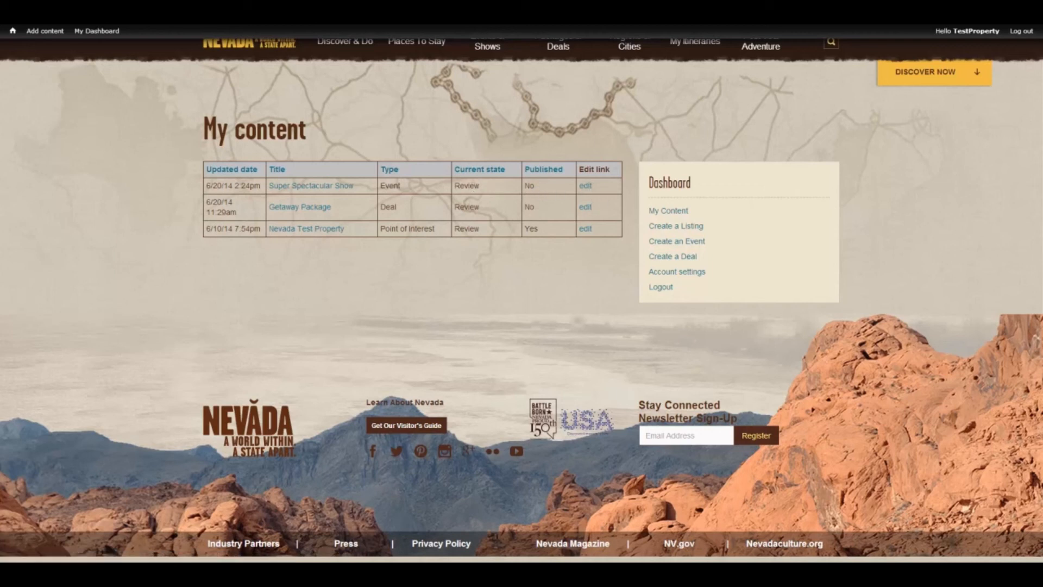